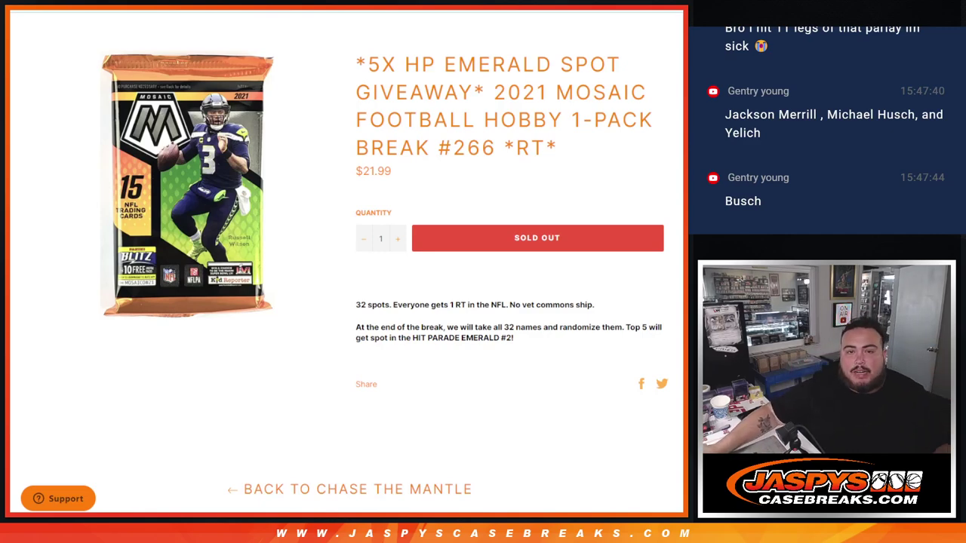
# Review the Mosaic Football break #266 listing and roll two dice in the RANDOM.ORG Dice Roller.
pyautogui.moveTo(91, 46); pyautogui.dragTo(611, 144)
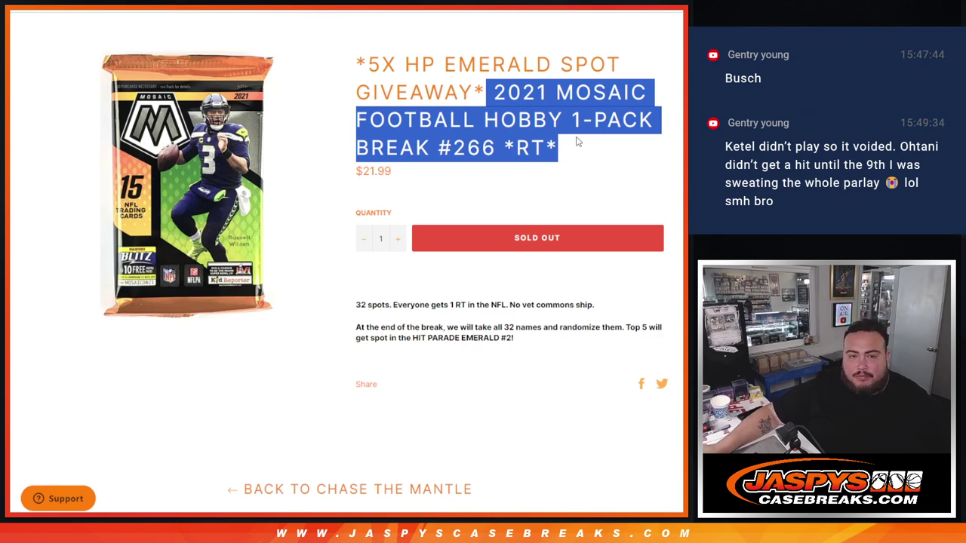
pyautogui.moveTo(419, 169); pyautogui.dragTo(348, 176)
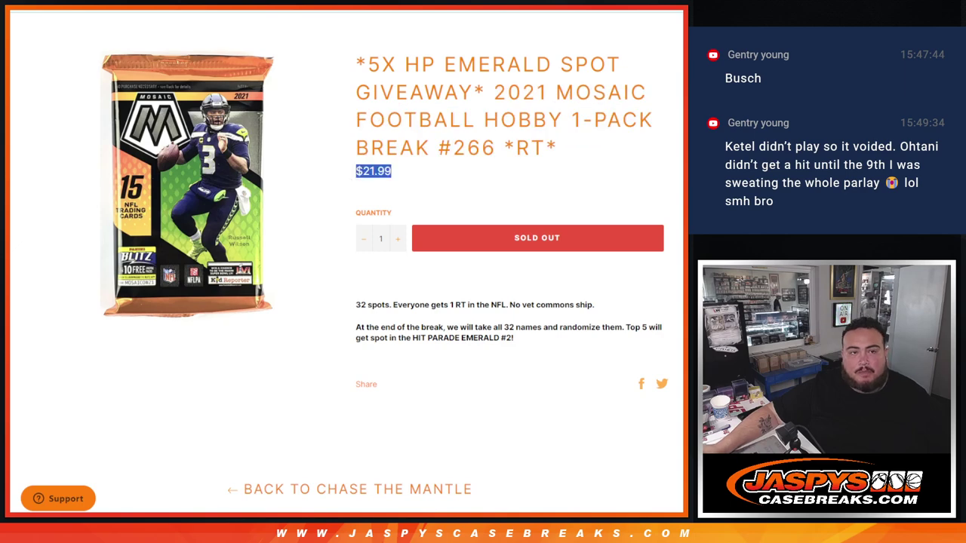
pyautogui.hotkey('ctrl', 'Tab')
pyautogui.click(37, 304)
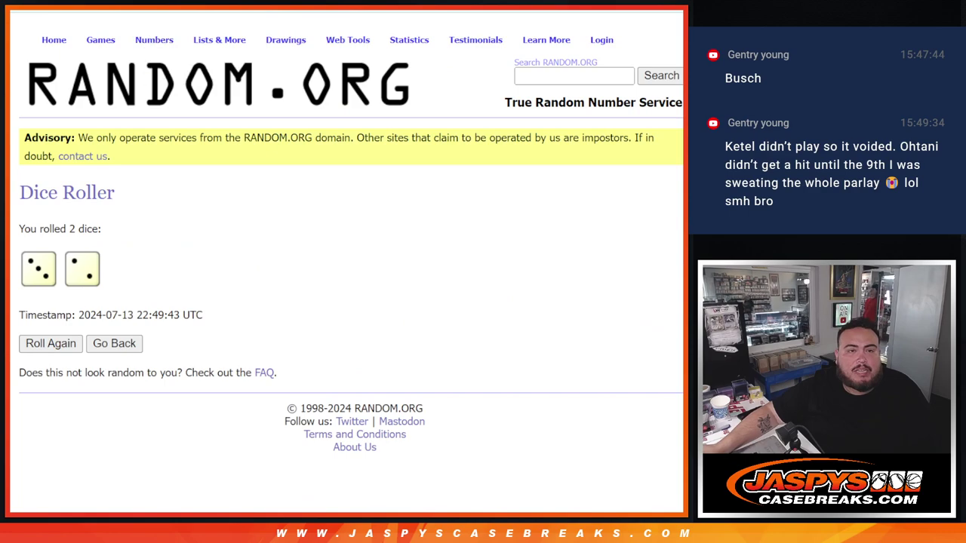
# Randomize the 32-entry participant name list five times in the RANDOM.ORG List Randomizer.
pyautogui.hotkey('ctrl', 'Tab')
pyautogui.scroll(-3, 314, 321)
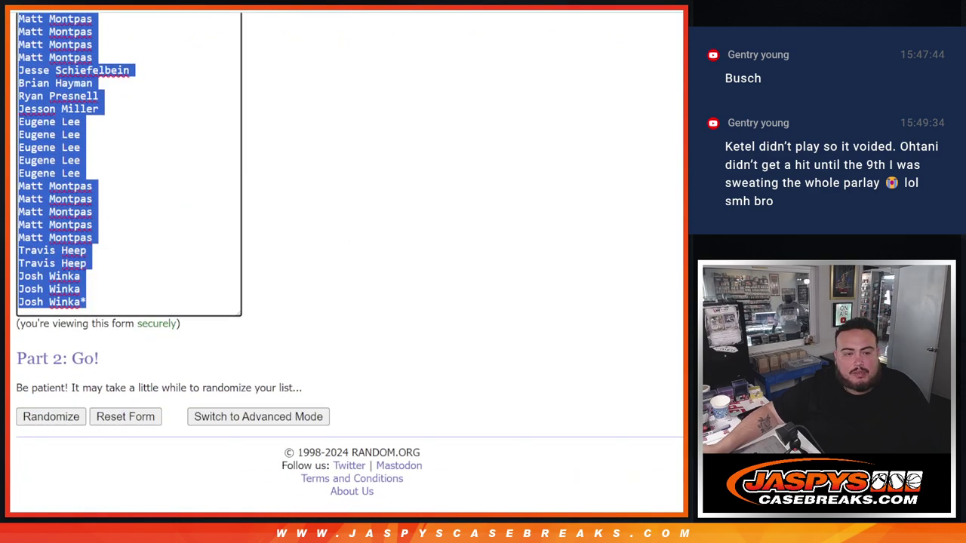
pyautogui.click(57, 422)
pyautogui.scroll(-10, 43, 416)
pyautogui.click(38, 416)
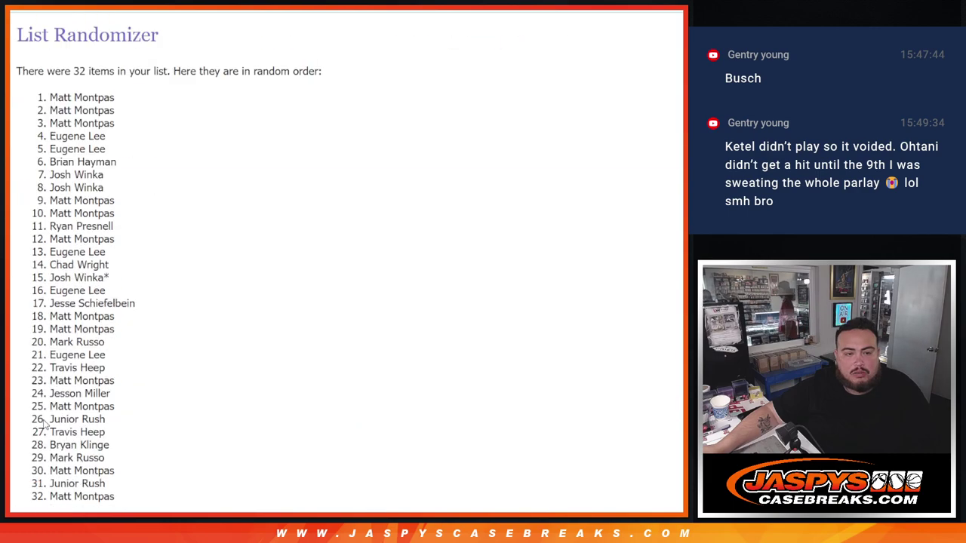
pyautogui.scroll(-5, 42, 422)
pyautogui.click(38, 417)
pyautogui.hotkey('ctrl', 'shift', 'Tab')
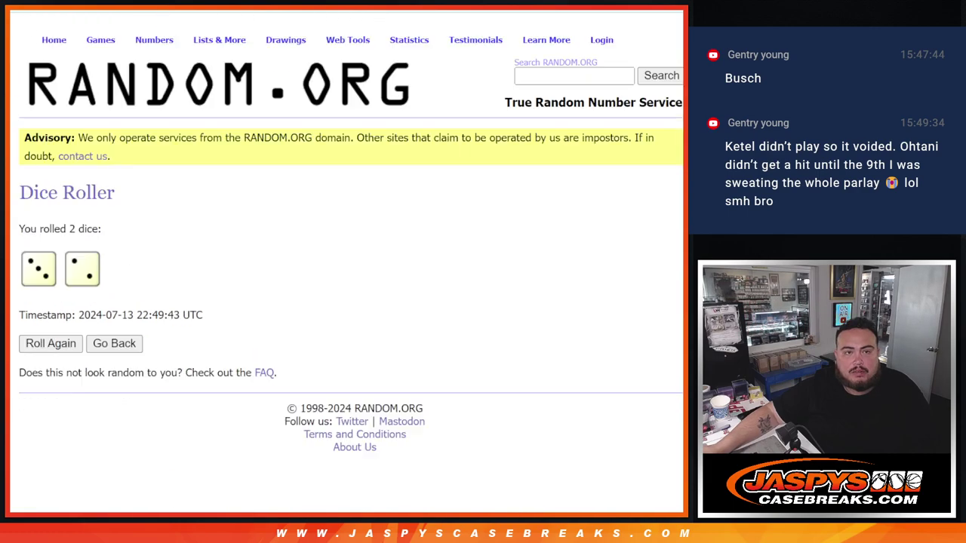
pyautogui.hotkey('ctrl', 'Tab')
pyautogui.click(38, 417)
pyautogui.scroll(-10, 38, 417)
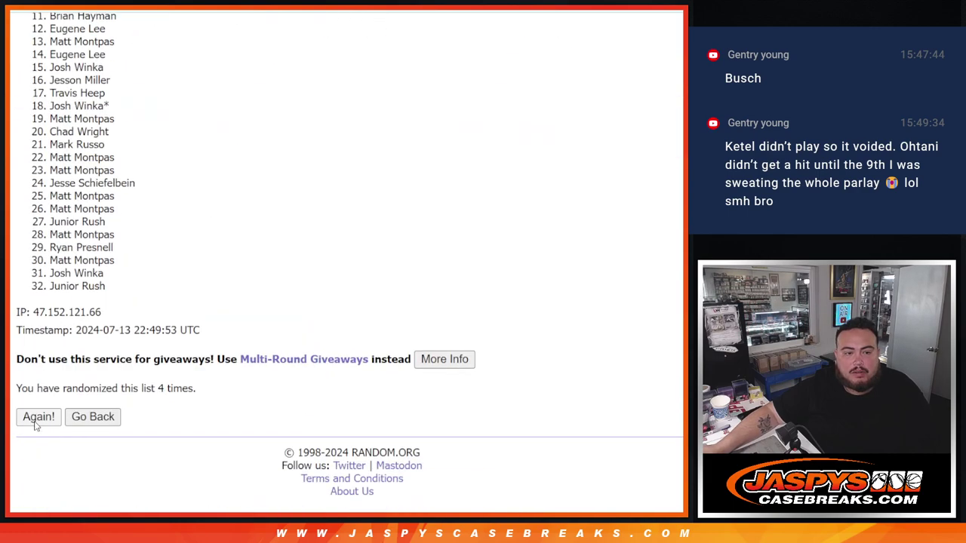
pyautogui.click(38, 416)
pyautogui.scroll(-5, 209, 416)
# Copy the randomized participant names into column A of the break's Google Sheet and close the pre-built tables suggestions.
pyautogui.scroll(5, 191, 332)
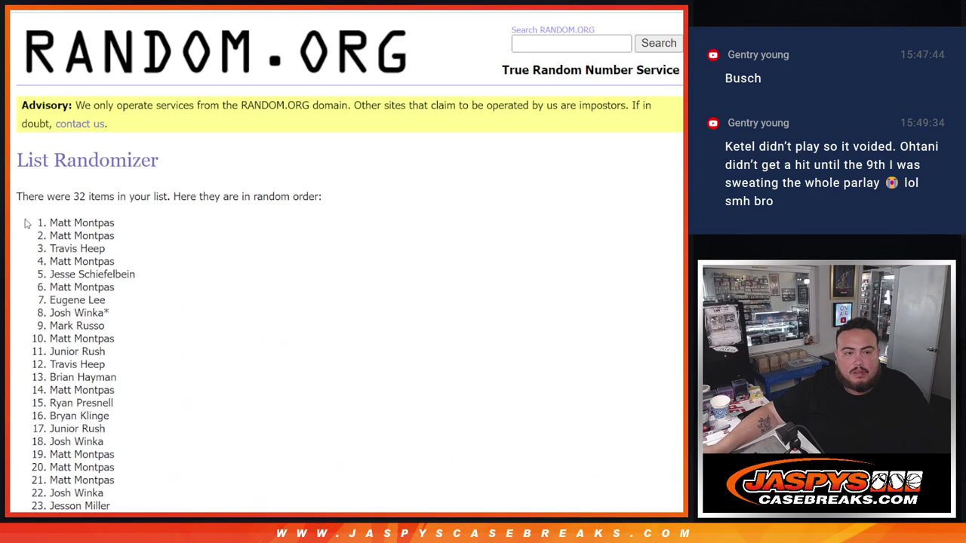
pyautogui.moveTo(26, 224); pyautogui.dragTo(138, 344)
pyautogui.hotkey('ctrl', 'c')
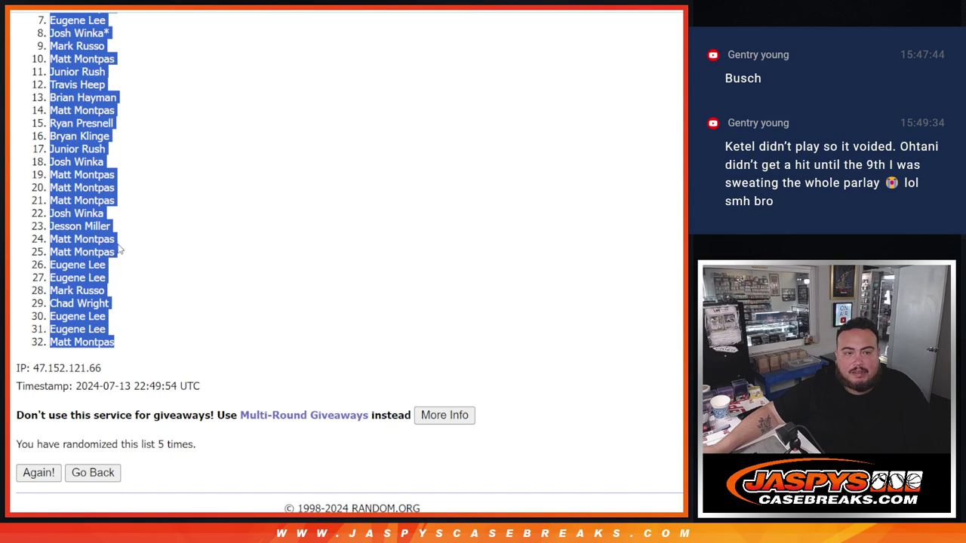
pyautogui.hotkey('ctrl', 'Tab')
pyautogui.hotkey('ctrl', 'v')
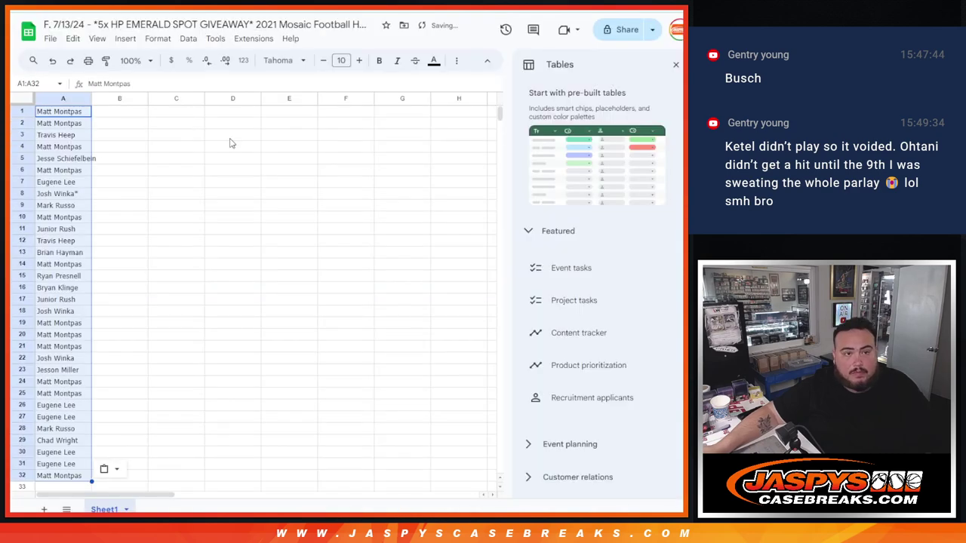
pyautogui.click(676, 66)
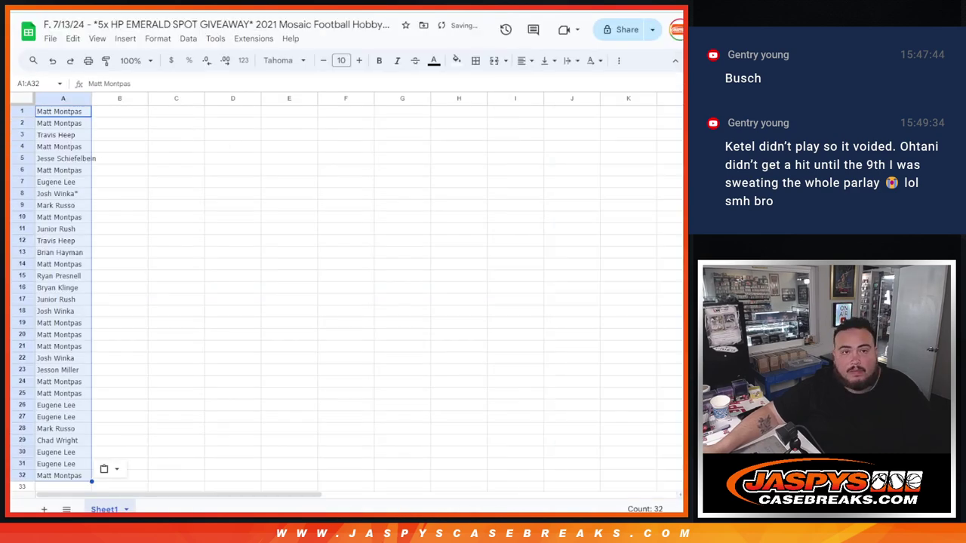
# Randomize the list of 32 NFL teams five times in the RANDOM.ORG List Randomizer.
pyautogui.hotkey('ctrl', 'shift', 'Tab')
pyautogui.hotkey('ctrl', 'shift', 'Tab')
pyautogui.scroll(3, 270, 259)
pyautogui.scroll(-5, 269, 259)
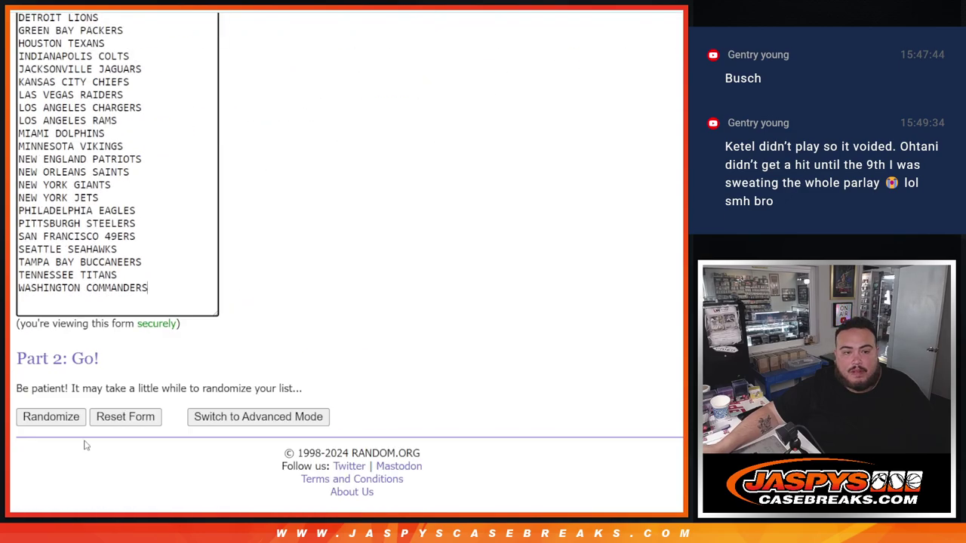
pyautogui.click(45, 417)
pyautogui.click(38, 419)
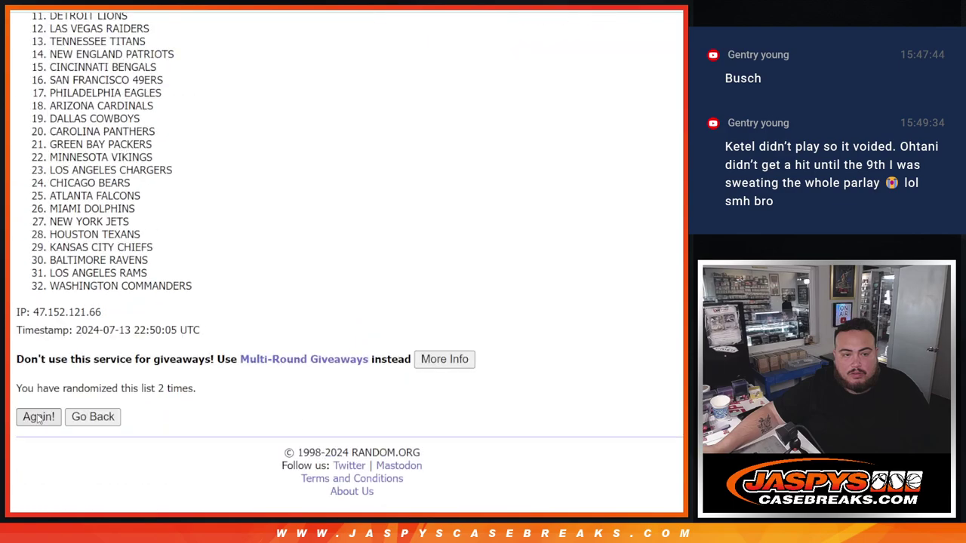
pyautogui.click(38, 420)
pyautogui.click(38, 420)
pyautogui.click(38, 417)
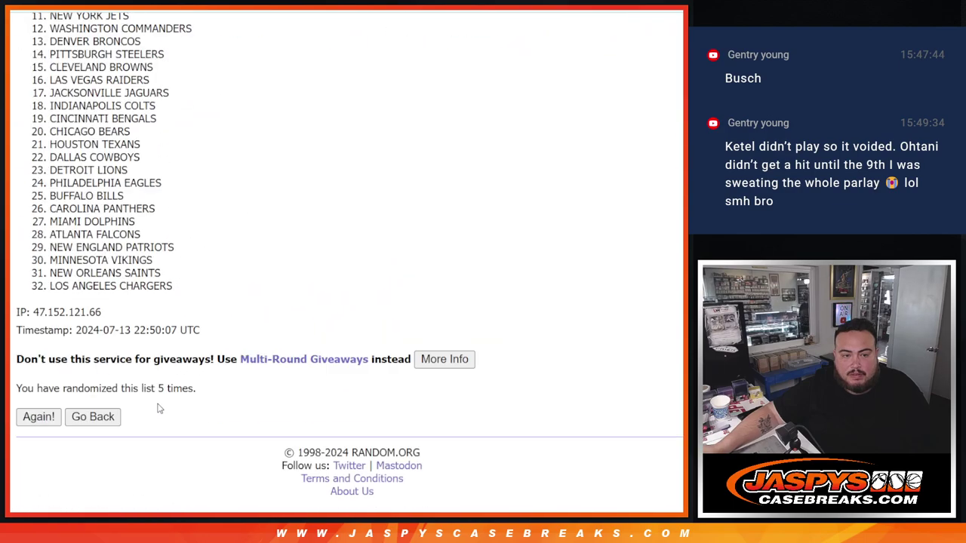
pyautogui.moveTo(154, 388); pyautogui.dragTo(194, 389)
# Copy the randomized NFL teams into column B of the Google Sheet, starting at B1 beside the participant names.
pyautogui.scroll(5, 34, 226)
pyautogui.moveTo(34, 226); pyautogui.dragTo(136, 224)
pyautogui.hotkey('alt', 'Tab')
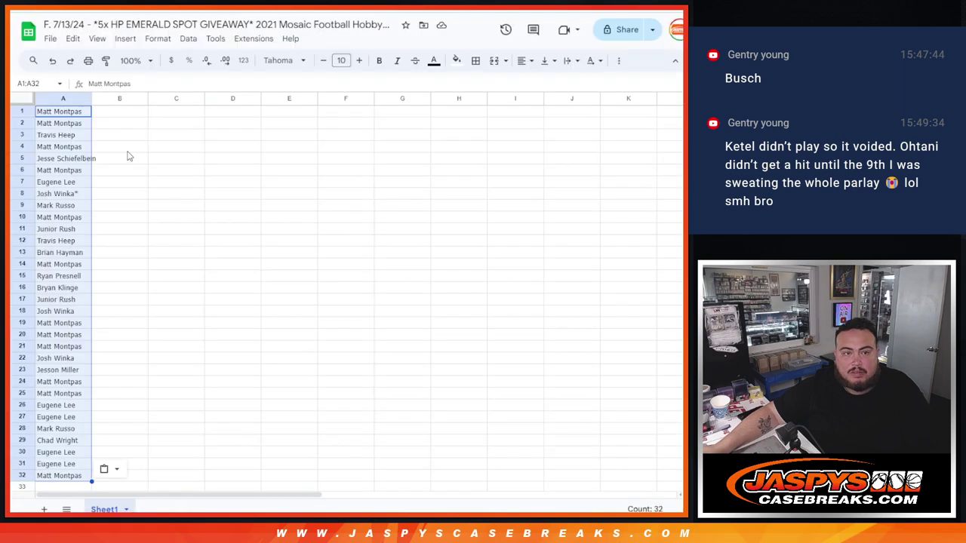
pyautogui.click(115, 113)
pyautogui.hotkey('ctrl', 'v')
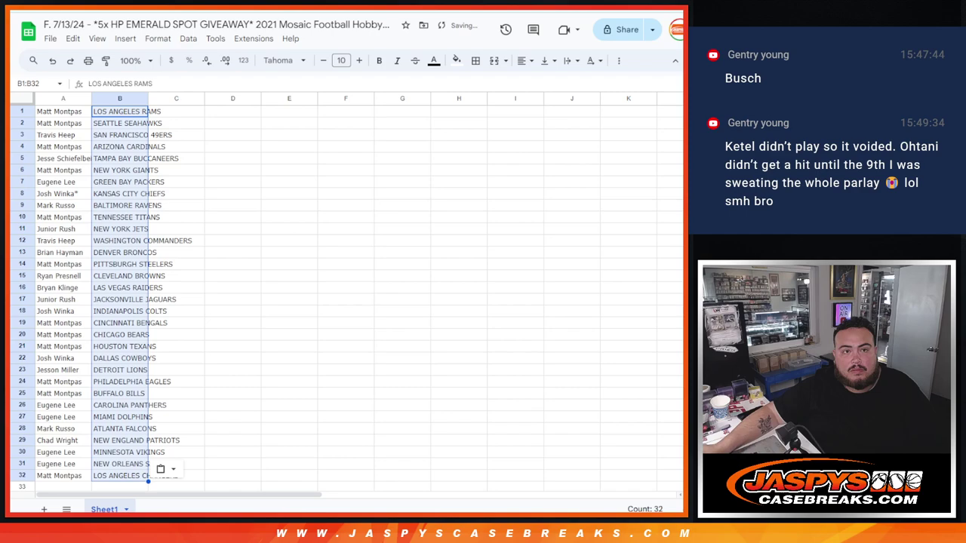
pyautogui.hotkey('alt', 'Tab')
pyautogui.hotkey('alt', 'Tab')
pyautogui.hotkey('alt', 'Tab')
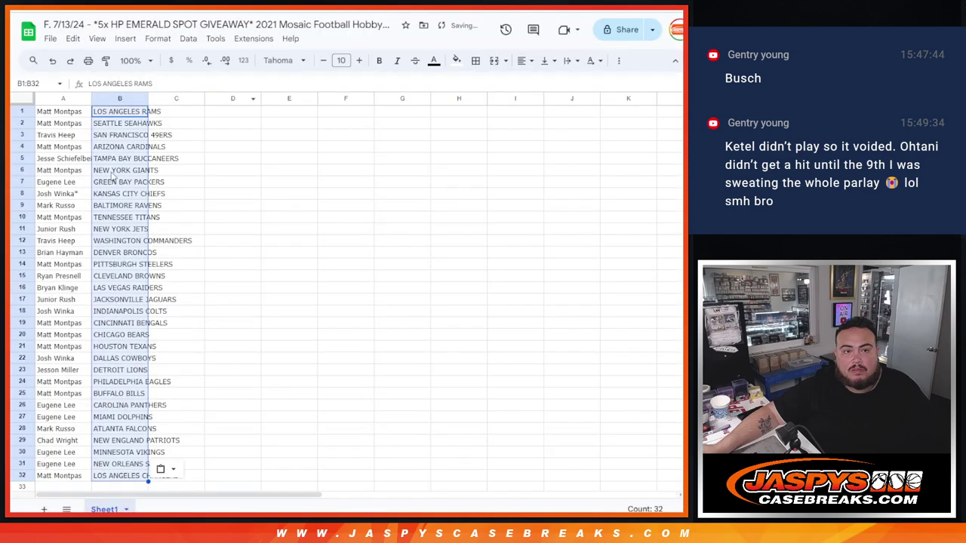
# Set the whole sheet's font size to 14 and fit the widths of columns A and B to their contents.
pyautogui.hotkey('ctrl', 'a')
pyautogui.click(360, 61)
pyautogui.click(360, 61)
pyautogui.click(360, 61)
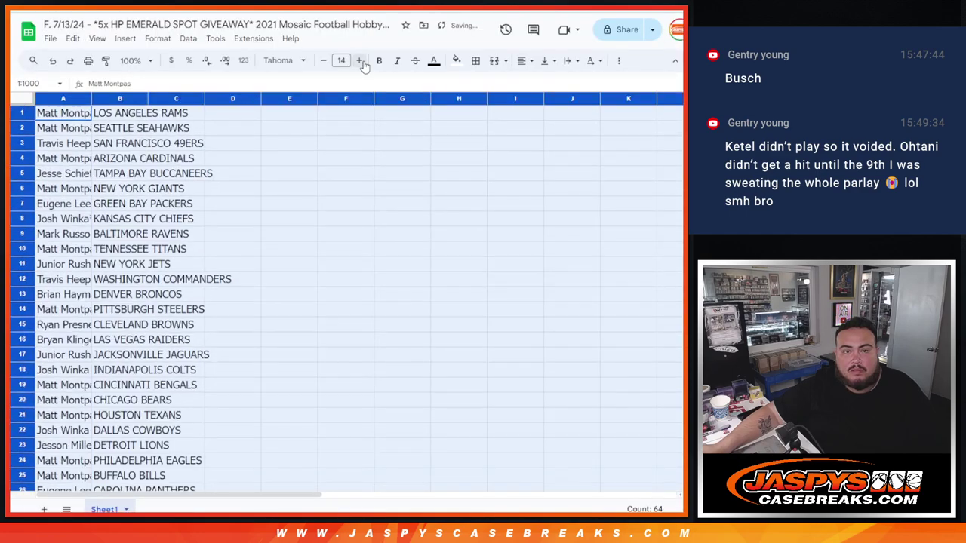
pyautogui.doubleClick(92, 98)
pyautogui.scroll(-3, 147, 126)
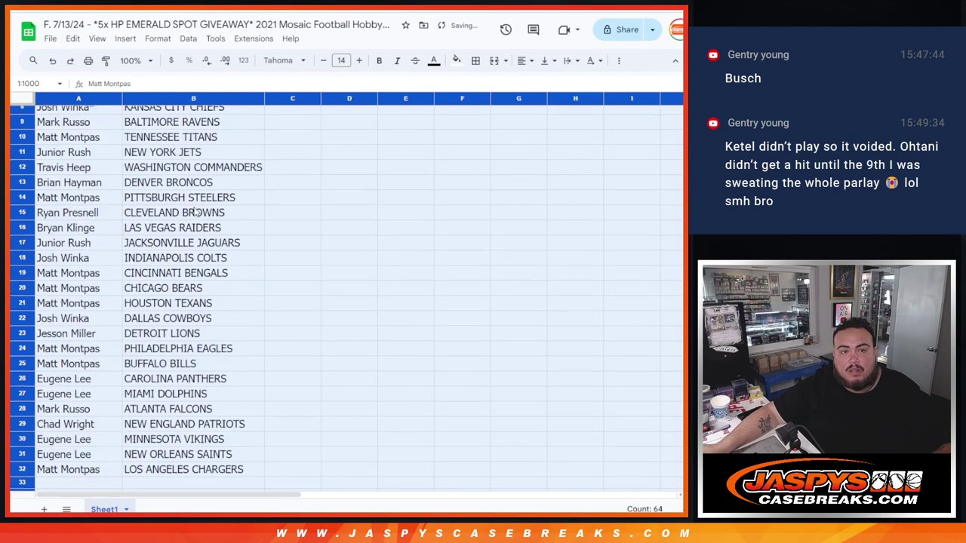
pyautogui.scroll(3, 147, 127)
# Sort the sheet A to Z by the team names in column B.
pyautogui.click(174, 144)
pyautogui.click(255, 100)
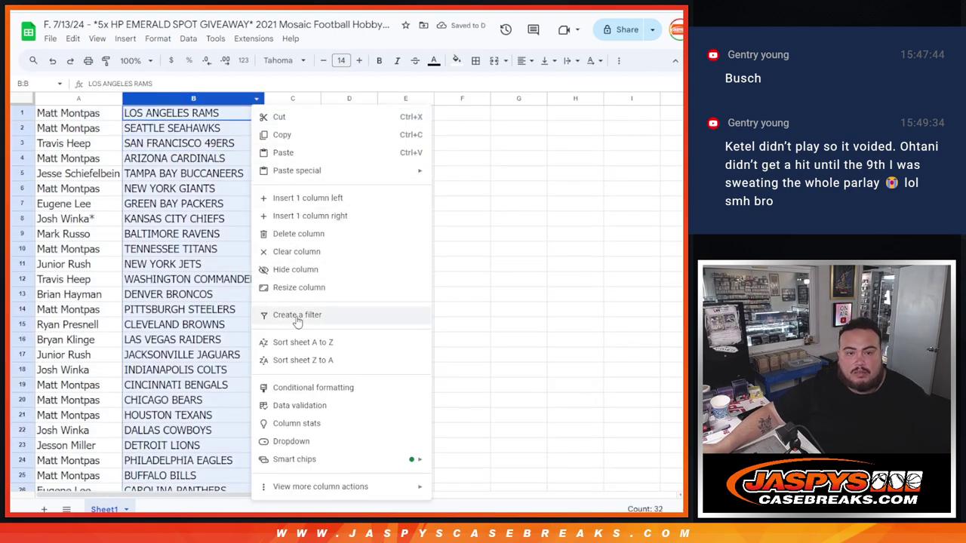
pyautogui.click(287, 342)
# Apply all borders and center alignment to the name and team table in A1:B32.
pyautogui.moveTo(73, 113); pyautogui.dragTo(261, 361)
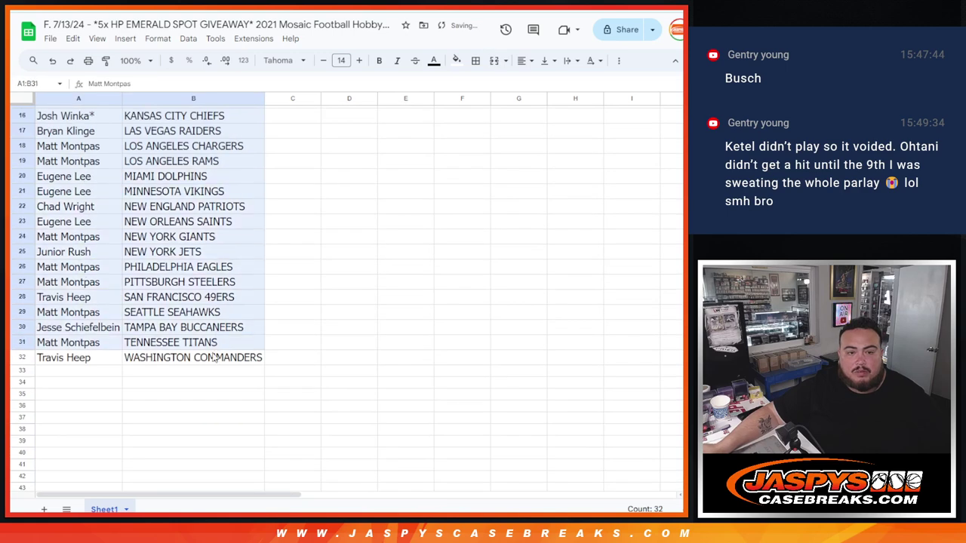
pyautogui.click(477, 65)
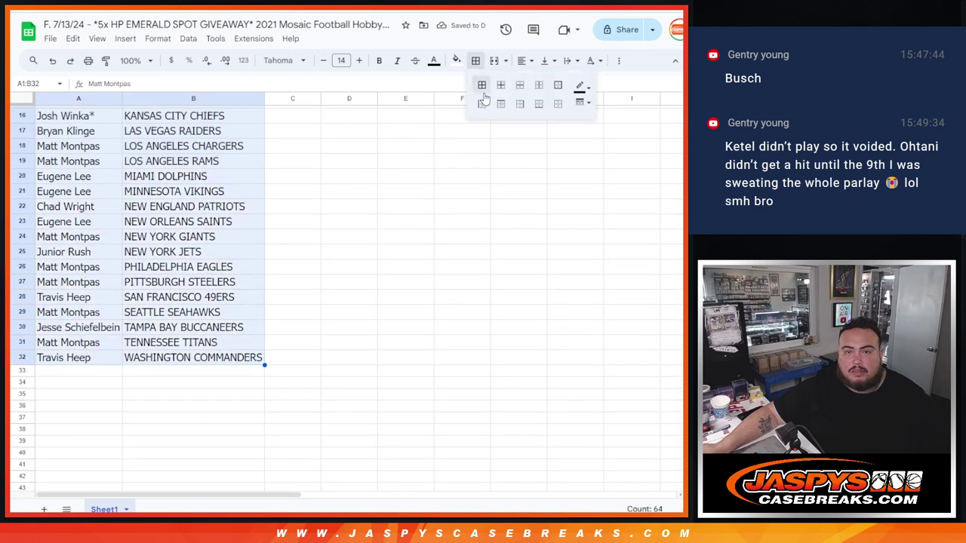
pyautogui.click(523, 61)
pyautogui.click(538, 80)
# Print the current sheet in portrait orientation with the workbook title in the header.
pyautogui.click(88, 60)
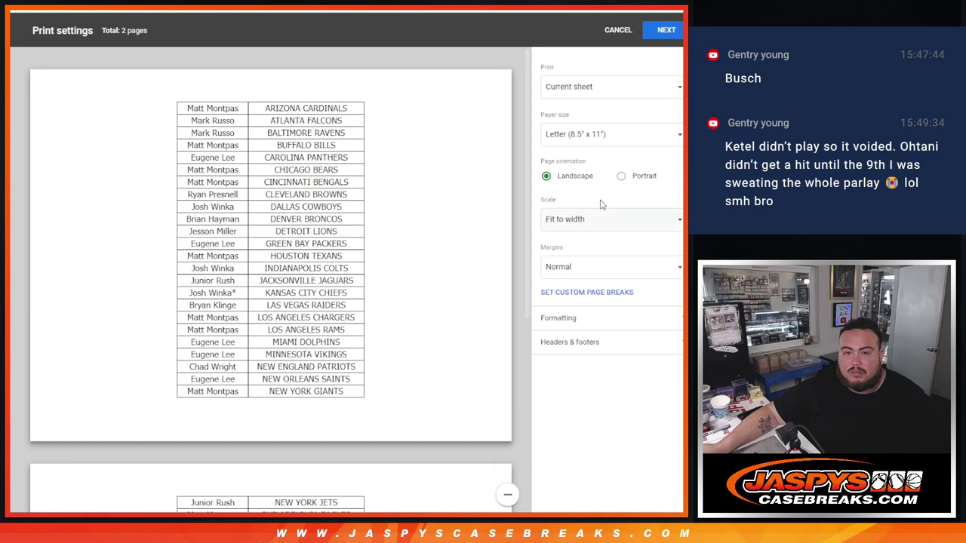
pyautogui.click(621, 176)
pyautogui.click(609, 340)
pyautogui.click(591, 394)
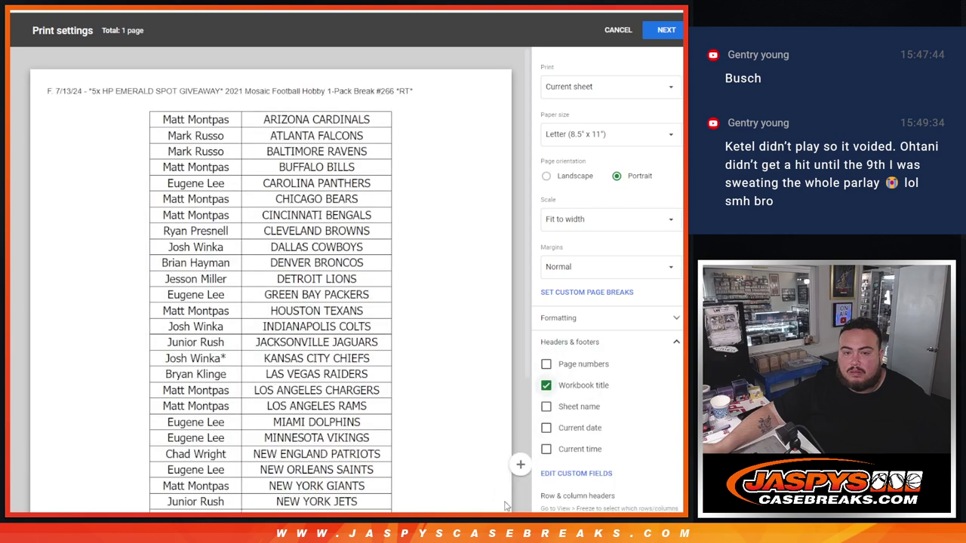
pyautogui.scroll(-2, 521, 204)
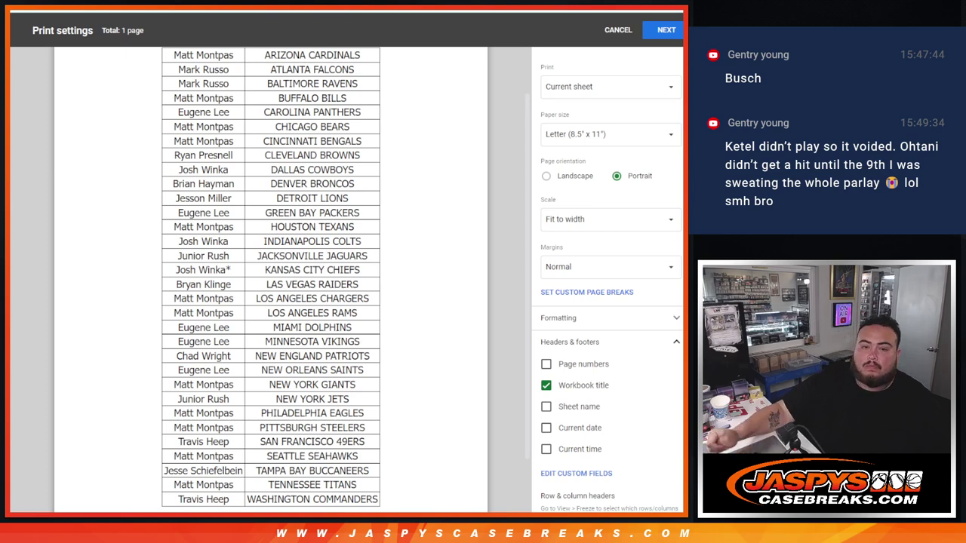
pyautogui.click(667, 29)
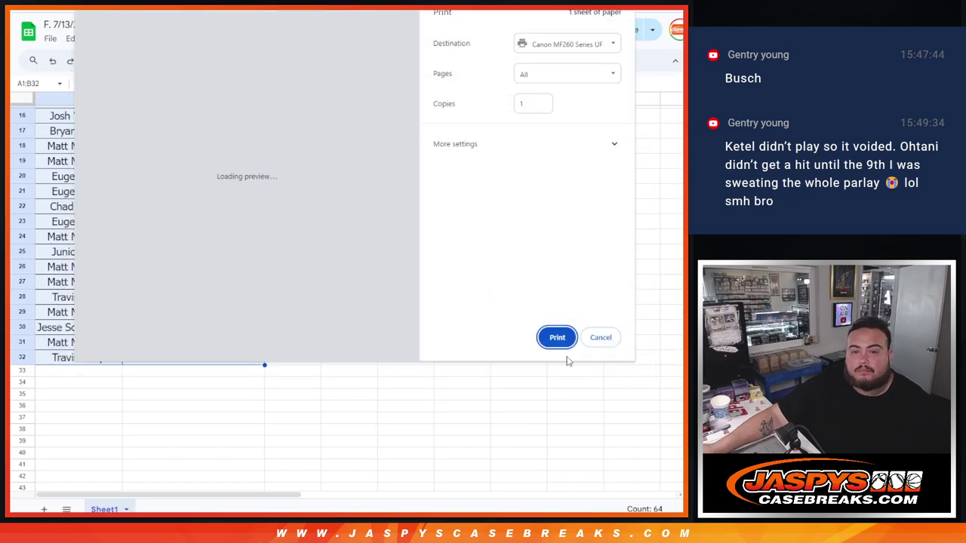
pyautogui.click(556, 338)
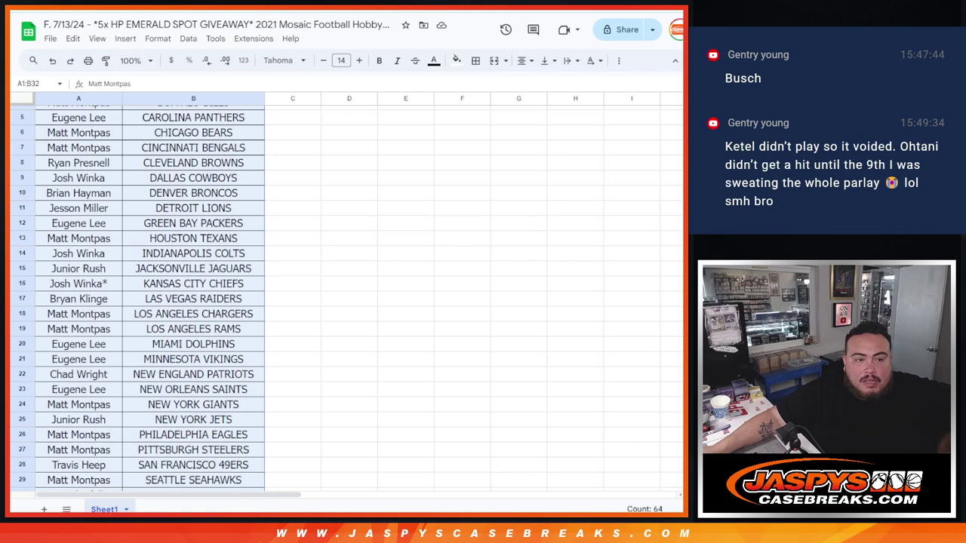
# Deselect the printed table and roll two dice again in the RANDOM.ORG Dice Roller.
pyautogui.click(359, 180)
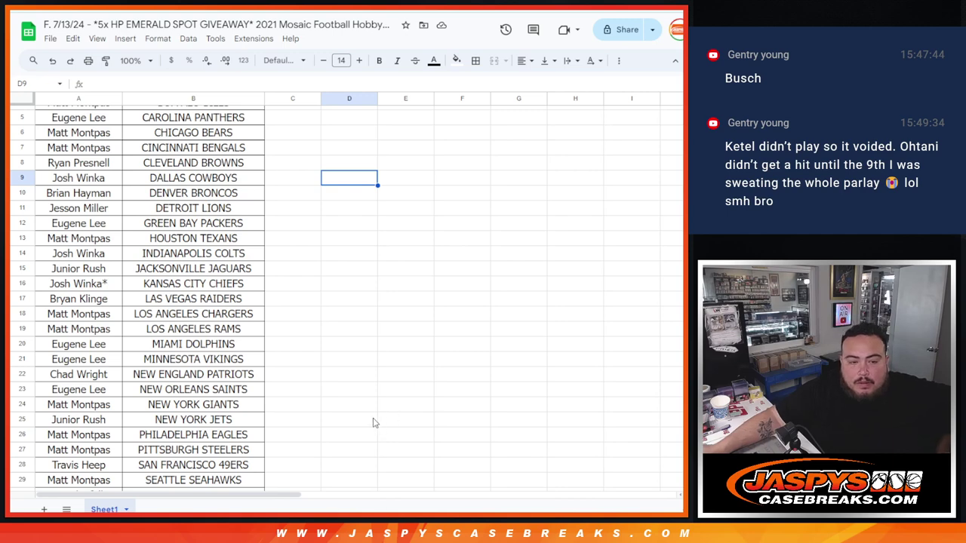
pyautogui.hotkey('ctrl', 'Tab')
pyautogui.hotkey('ctrl', 'Tab')
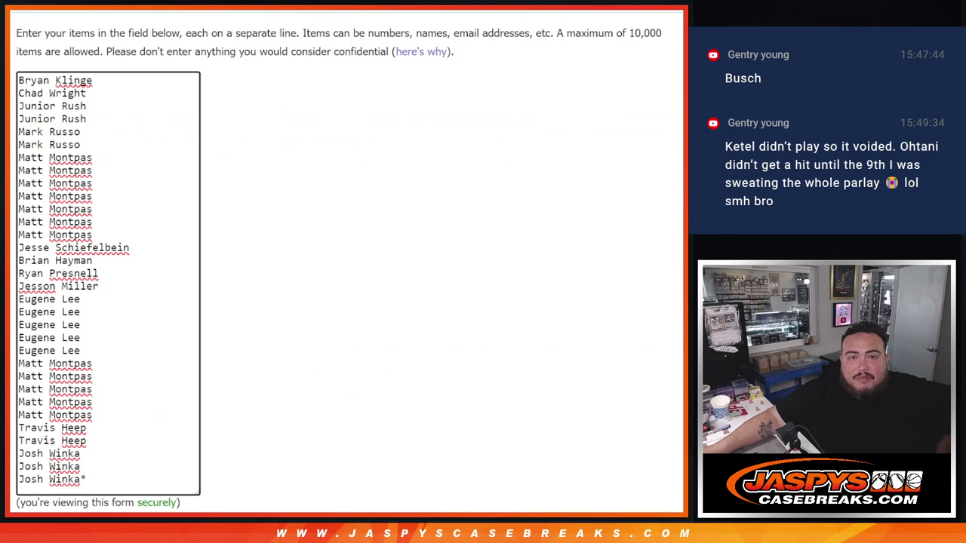
pyautogui.hotkey('ctrl', 'shift', 'Tab')
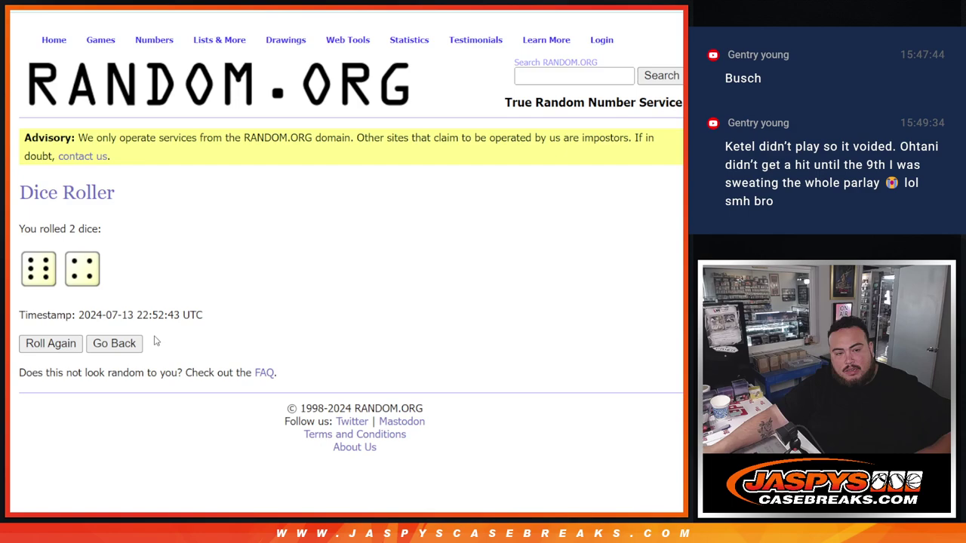
# Randomize the participant name list ten times in the RANDOM.ORG List Randomizer for the Emerald spot giveaway.
pyautogui.hotkey('ctrl', 'Tab')
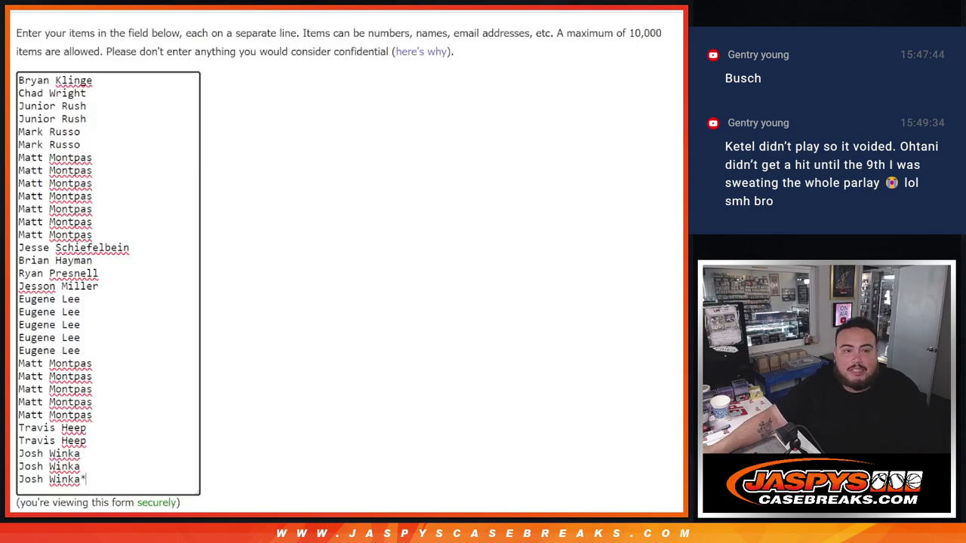
pyautogui.scroll(-3, 45, 378)
pyautogui.click(35, 417)
pyautogui.scroll(-2, 34, 421)
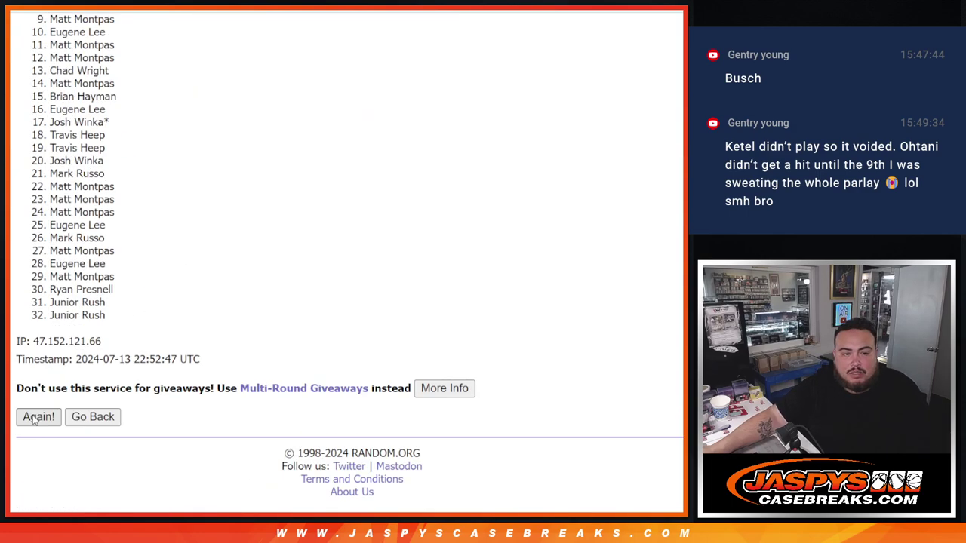
pyautogui.click(34, 417)
pyautogui.click(35, 418)
pyautogui.click(35, 417)
pyautogui.click(38, 418)
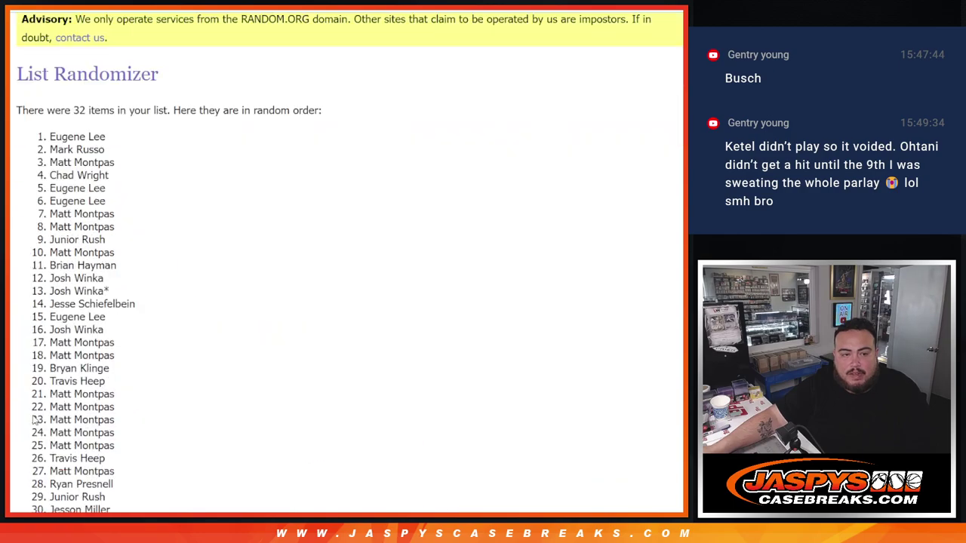
pyautogui.click(37, 417)
pyautogui.click(38, 418)
pyautogui.click(35, 418)
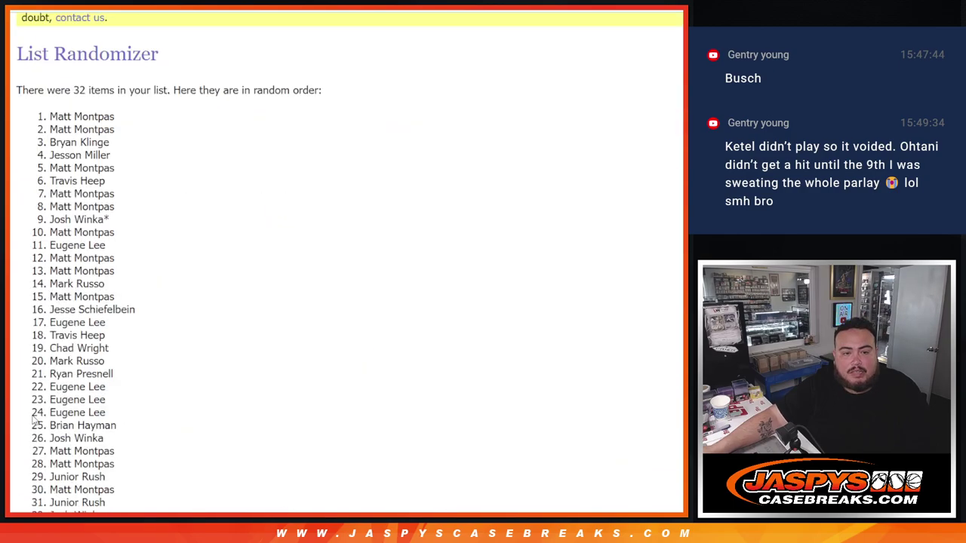
pyautogui.click(35, 418)
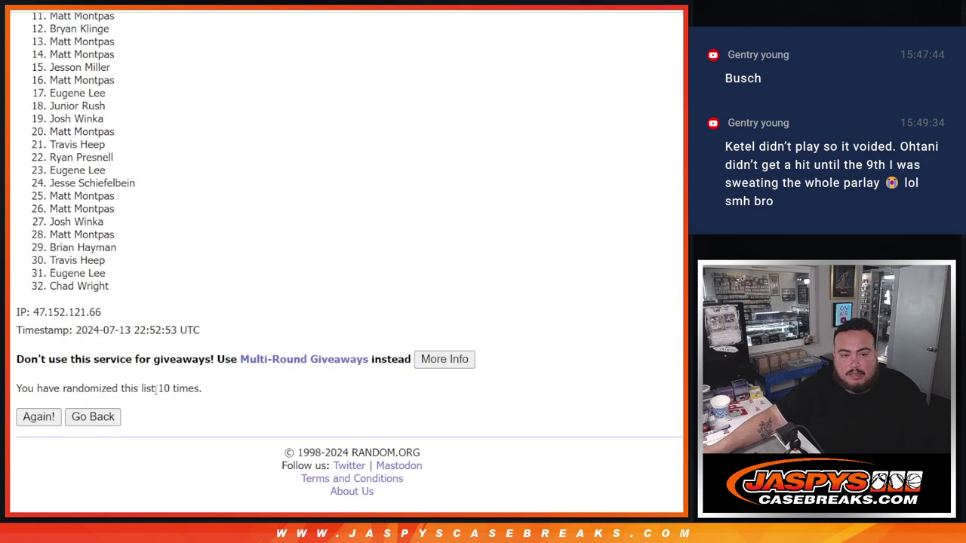
# Highlight the randomization count below the list and review the shuffled names from the last entry up to the first.
pyautogui.moveTo(155, 388); pyautogui.dragTo(202, 387)
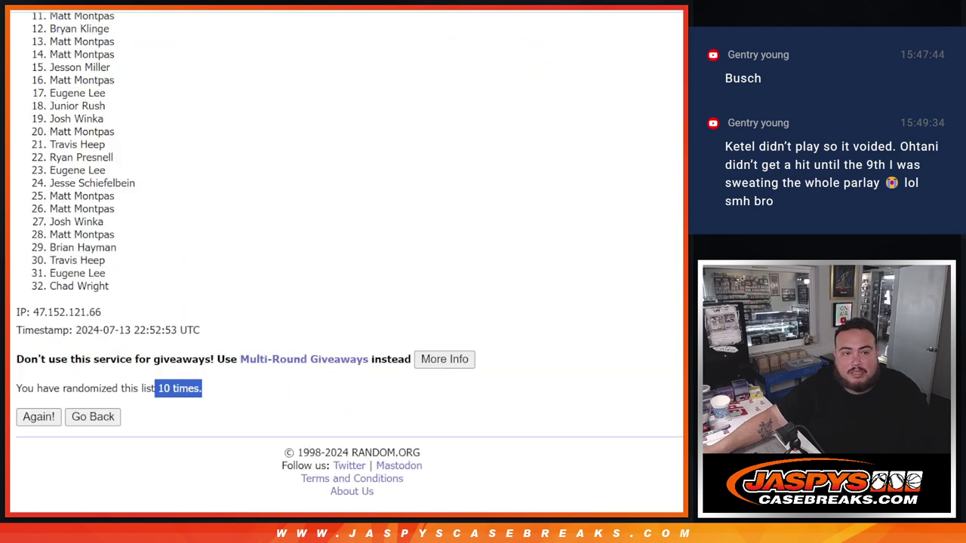
pyautogui.scroll(2, 348, 256)
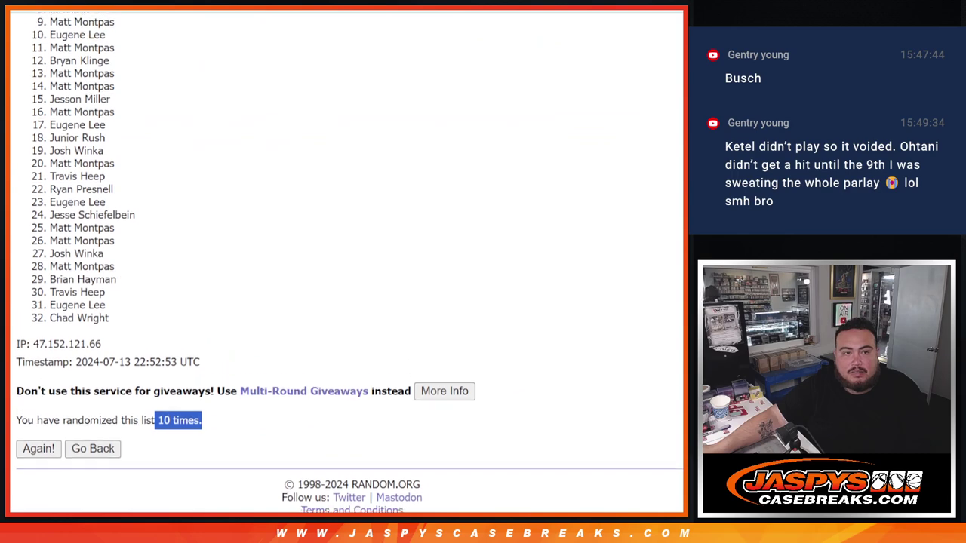
pyautogui.scroll(1, 347, 257)
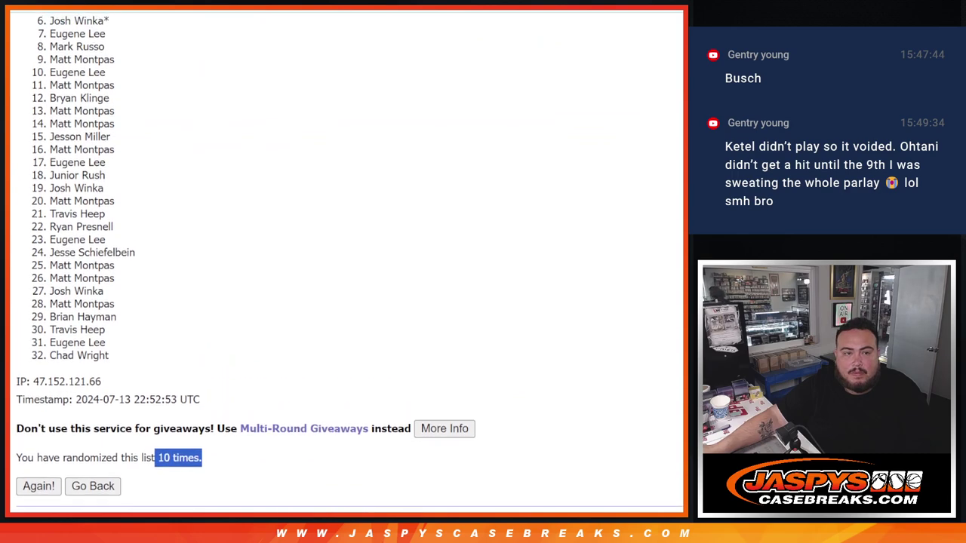
pyautogui.scroll(1, 347, 257)
pyautogui.scroll(2, 347, 257)
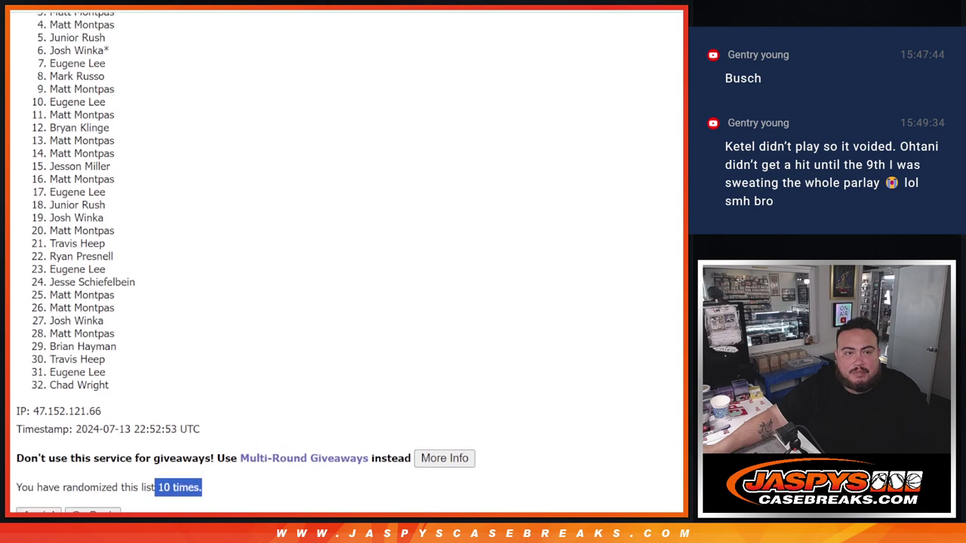
pyautogui.scroll(1, 682, 321)
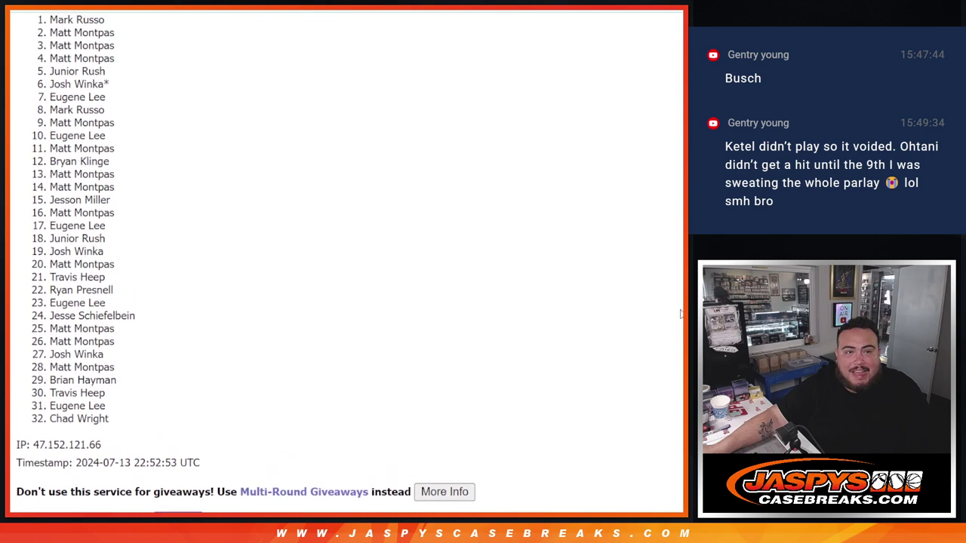
# Highlight the first five names in the randomized list as the Emerald spot winners and look over the remaining entries.
pyautogui.scroll(3, 364, 347)
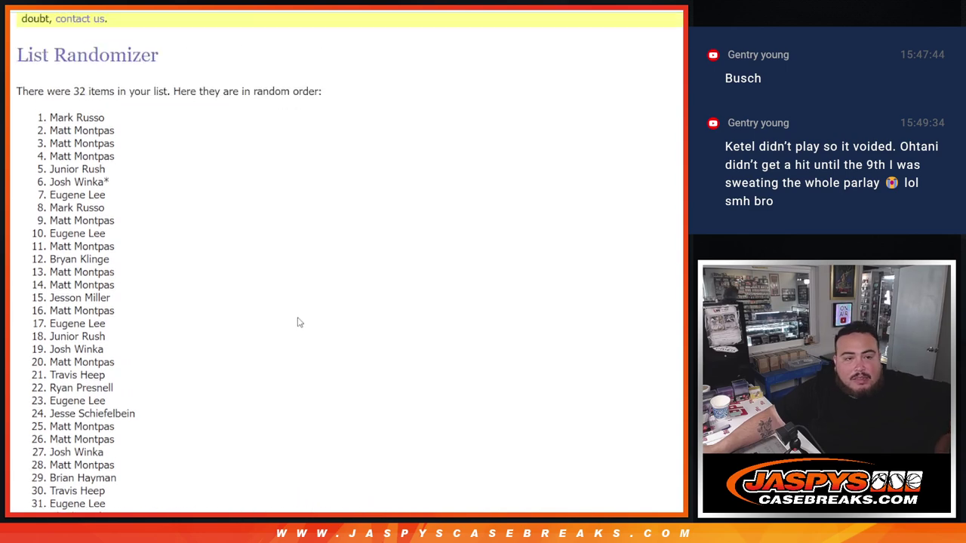
pyautogui.moveTo(43, 135); pyautogui.dragTo(149, 188)
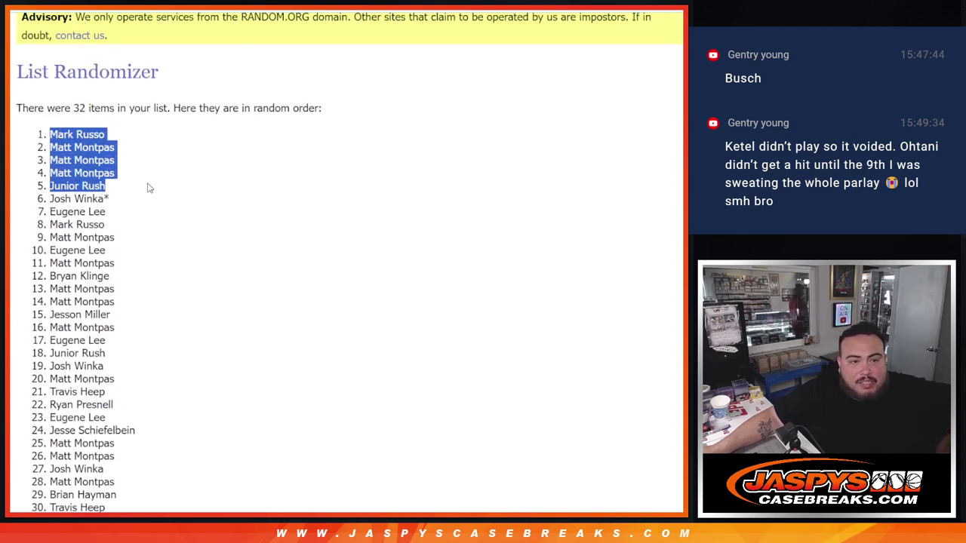
pyautogui.scroll(-1, 218, 285)
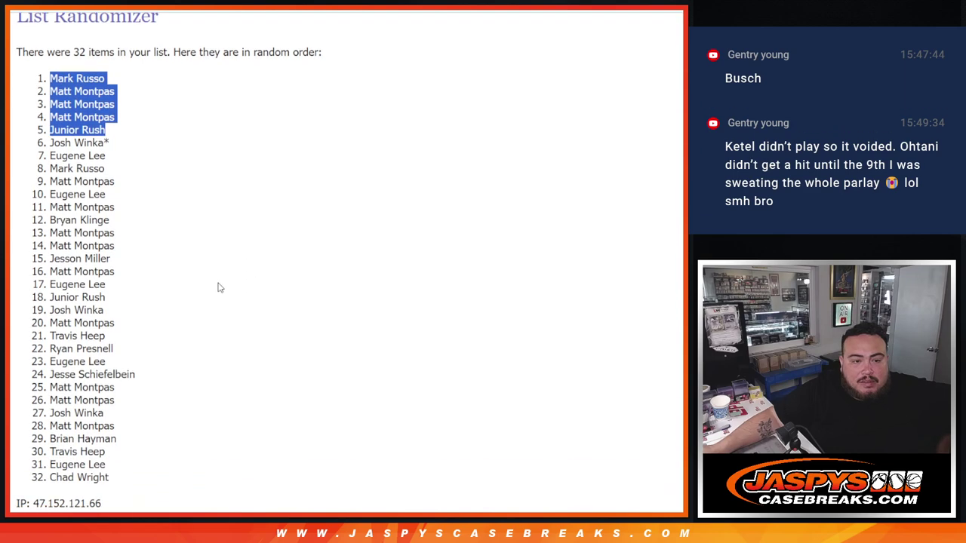
pyautogui.scroll(2, 218, 284)
pyautogui.scroll(-5, 156, 259)
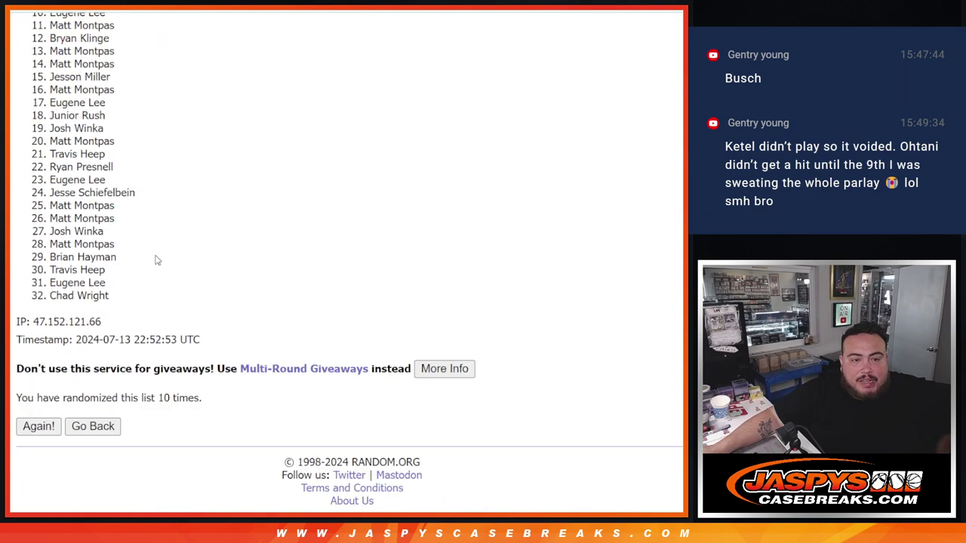